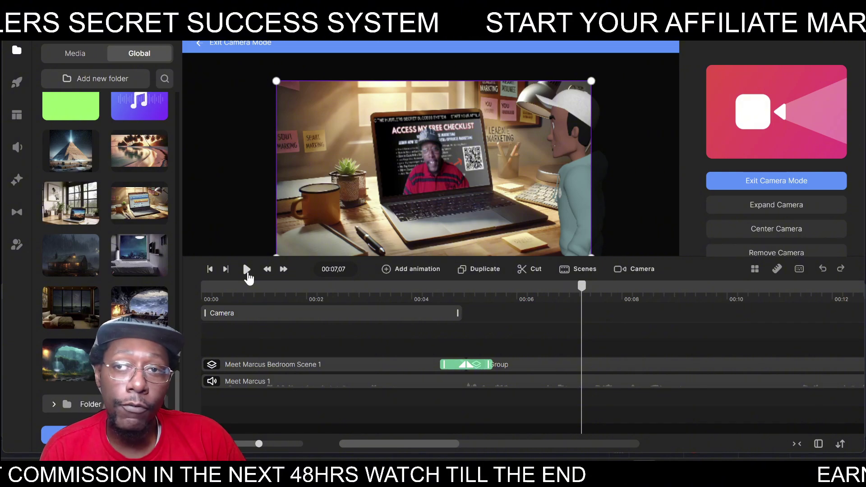
Step: Exit camera mode to bring back the Meet Marcus Bedroom Scene 1 project settings
{"action": "left_click", "coordinate": [319, 362]}
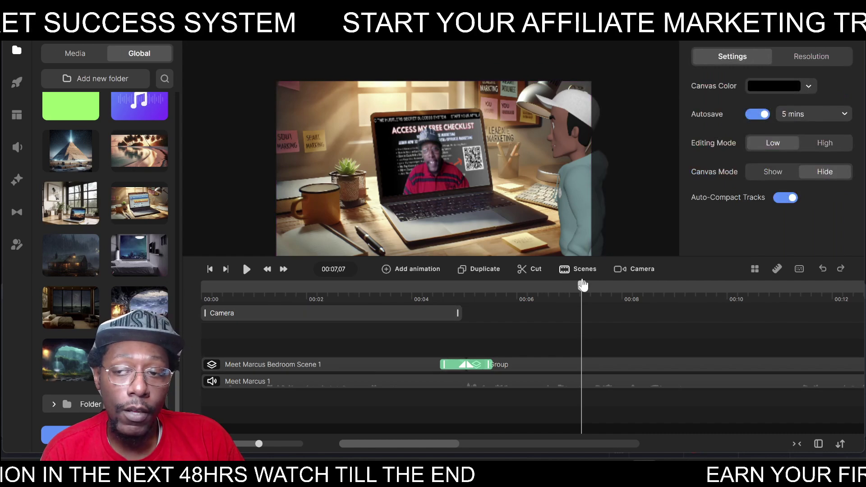
Step: Preview the desk scene from about six seconds, then bring up the group clip's transition animations gallery
{"action": "left_click_drag", "start_coordinate": [581, 286], "coordinate": [334, 291]}
{"action": "left_click", "coordinate": [246, 269]}
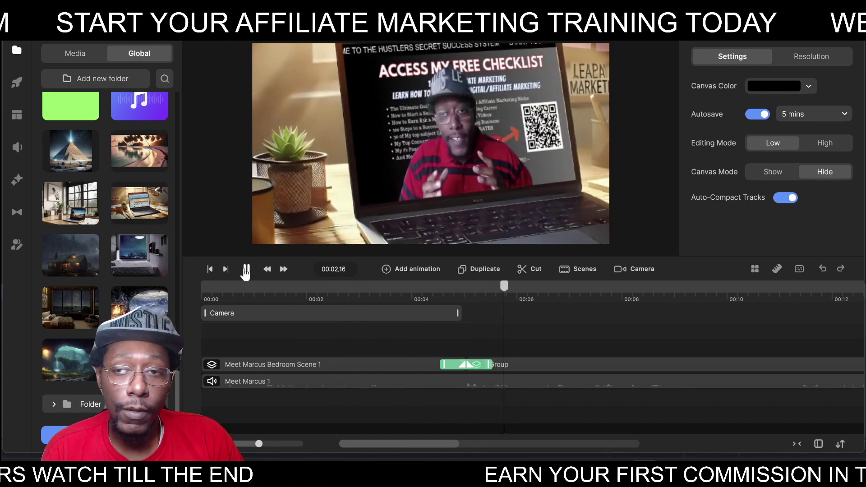
{"action": "left_click", "coordinate": [246, 271]}
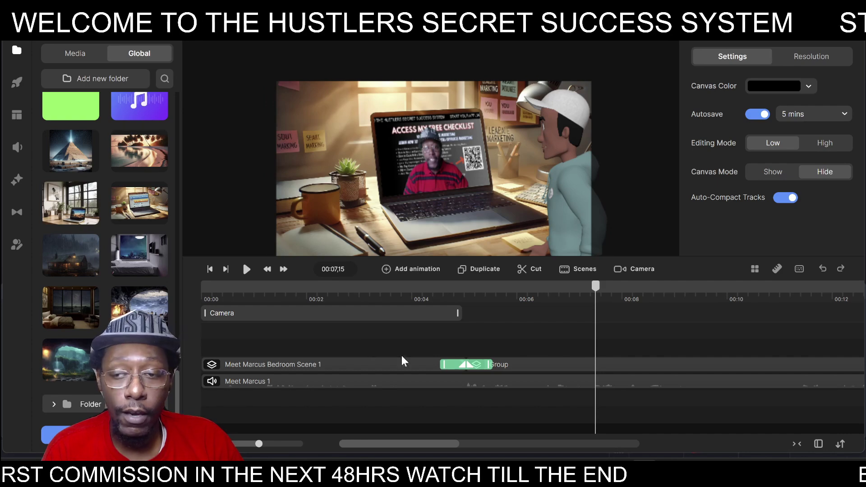
{"action": "left_click", "coordinate": [465, 369]}
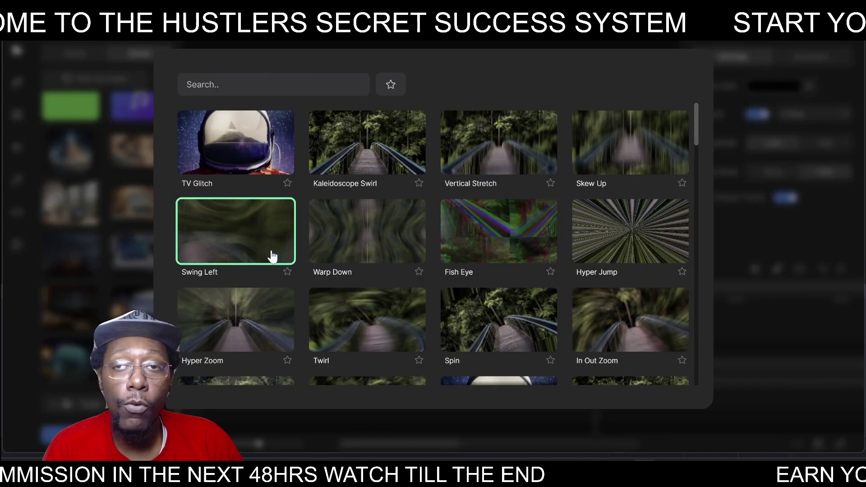
Step: Apply the Swing Left transition and return the playhead to just before it
{"action": "left_click", "coordinate": [248, 266]}
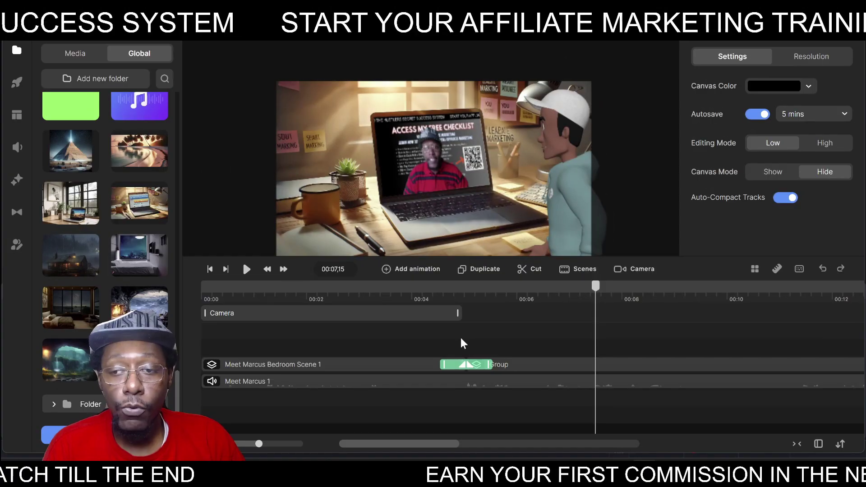
{"action": "left_click_drag", "start_coordinate": [595, 288], "coordinate": [475, 306]}
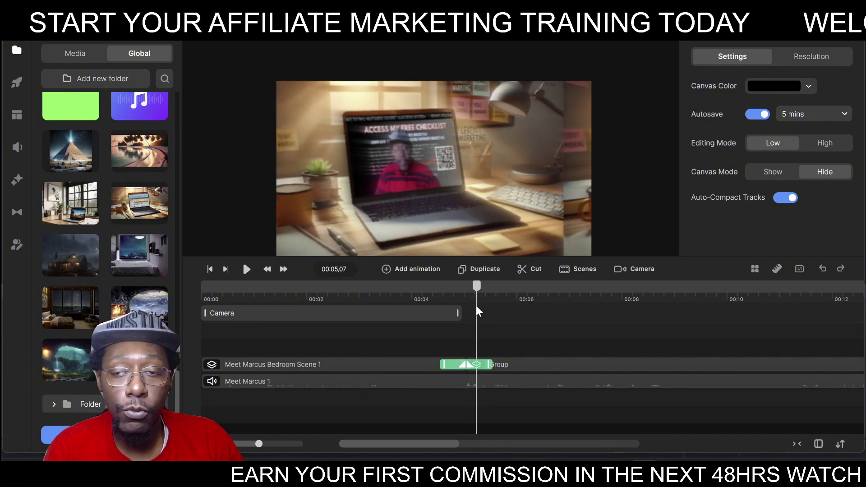
Step: Zoom into the timeline and add a camera clip at the 00:05 transition point with the C shortcut
{"action": "scroll", "coordinate": [522, 298], "scroll_direction": "up", "scroll_amount": 1}
{"action": "scroll", "coordinate": [522, 298], "scroll_direction": "up", "scroll_amount": 4}
{"action": "scroll", "coordinate": [647, 297], "scroll_direction": "up", "scroll_amount": 1}
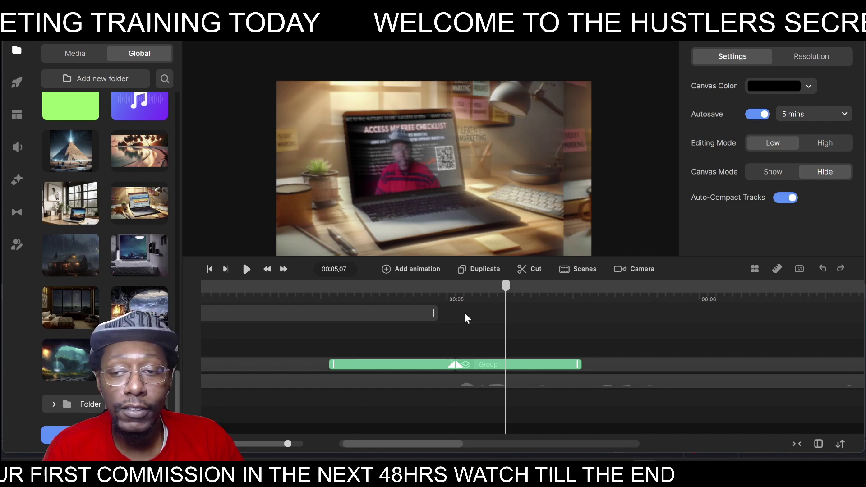
{"action": "key", "text": "c"}
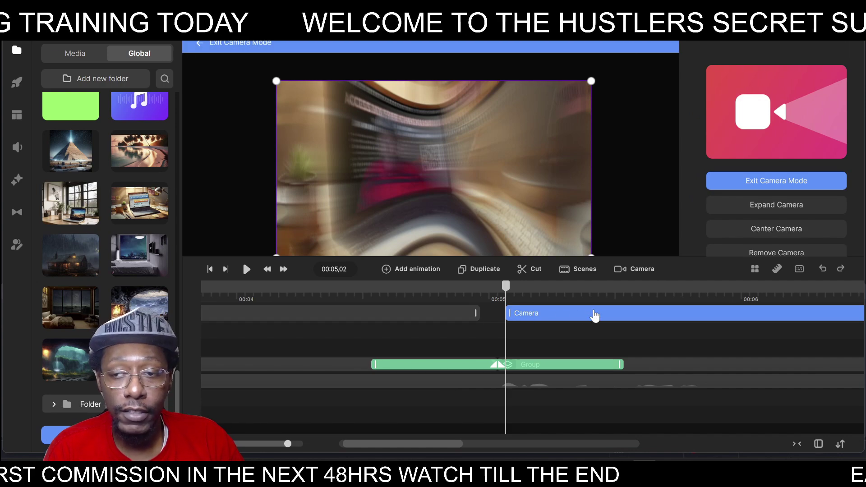
Step: Move the camera clip to start just before 00:05 and trim it short, ending near the playhead
{"action": "left_click_drag", "start_coordinate": [595, 316], "coordinate": [577, 316]}
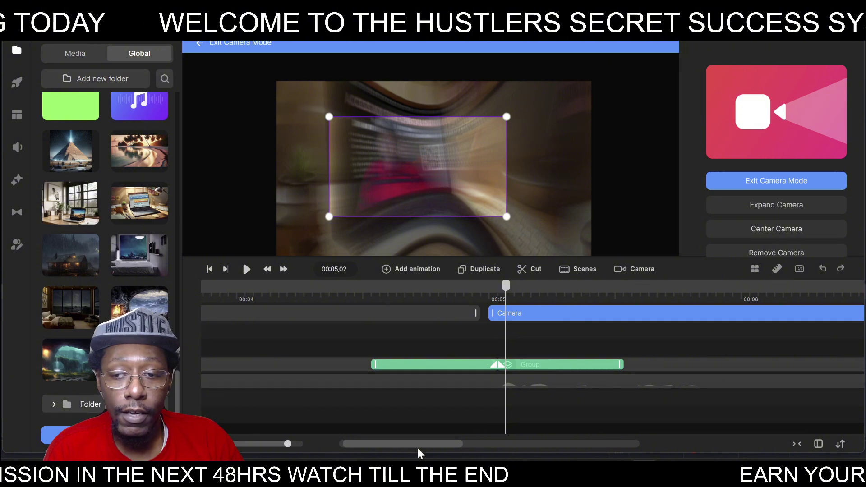
{"action": "scroll", "coordinate": [418, 447], "scroll_direction": "right", "scroll_amount": 10}
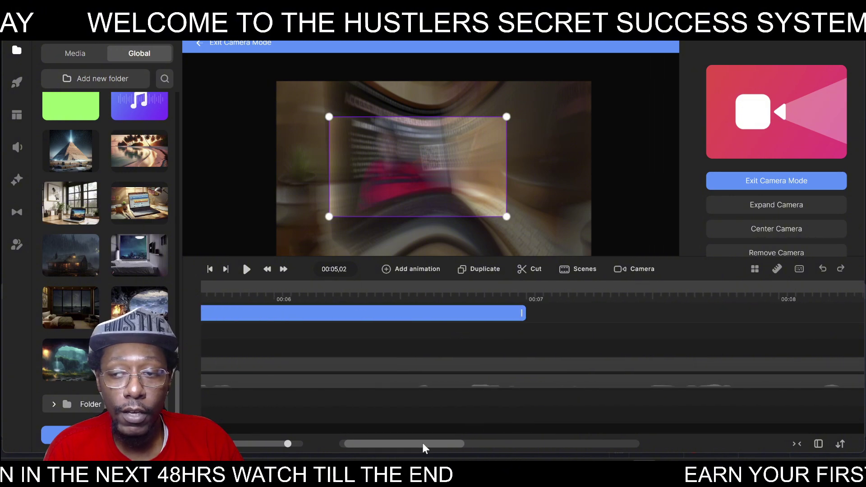
{"action": "left_click_drag", "start_coordinate": [522, 314], "coordinate": [240, 323]}
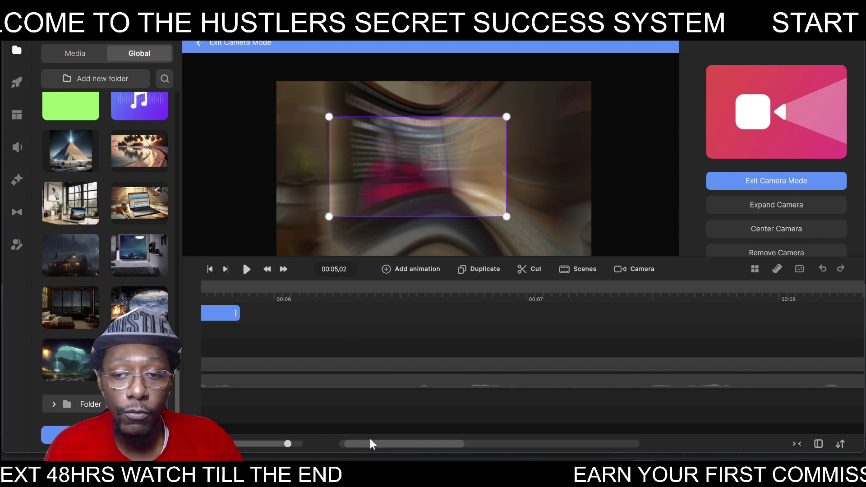
{"action": "scroll", "coordinate": [369, 445], "scroll_direction": "left", "scroll_amount": 5}
{"action": "left_click_drag", "start_coordinate": [642, 311], "coordinate": [453, 322]}
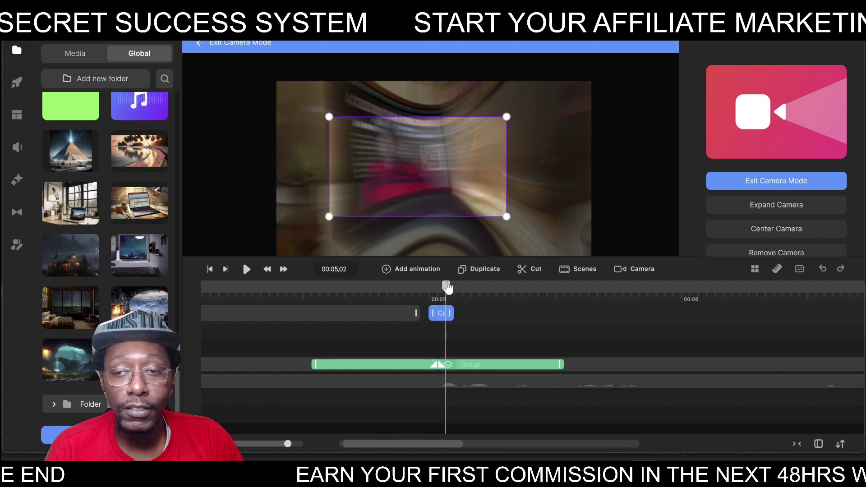
{"action": "left_click_drag", "start_coordinate": [446, 287], "coordinate": [463, 293]}
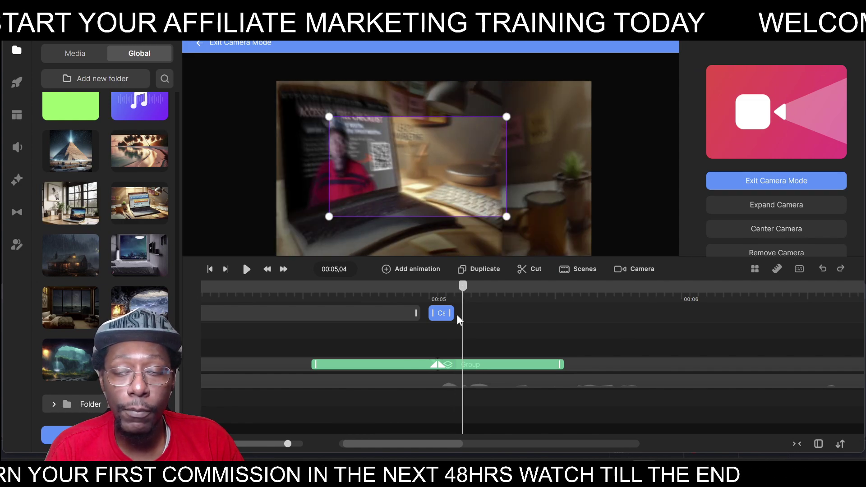
Step: Expand the camera frame to the full scene at 00:05,04 and check the zoom from 00:05,00
{"action": "left_click", "coordinate": [770, 208]}
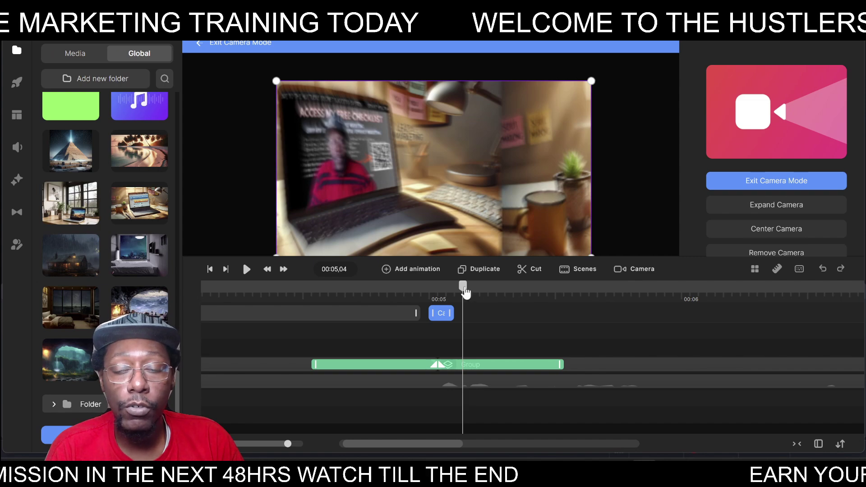
{"action": "mouse_move", "coordinate": [463, 293]}
{"action": "left_mouse_down"}
{"action": "mouse_move", "coordinate": [429, 298]}
{"action": "mouse_move", "coordinate": [465, 296]}
{"action": "left_mouse_up"}
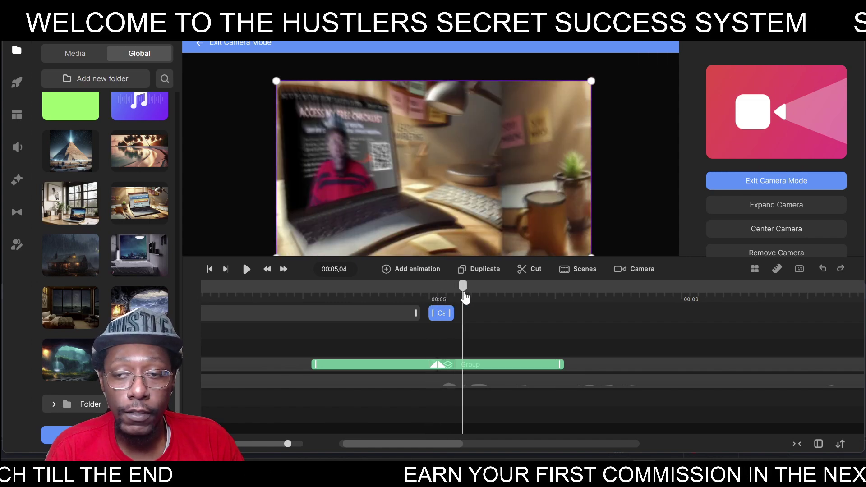
Step: Switch the camera clip's easing from Smooth to Linear and recheck the motion from 00:05,00
{"action": "right_click", "coordinate": [441, 319]}
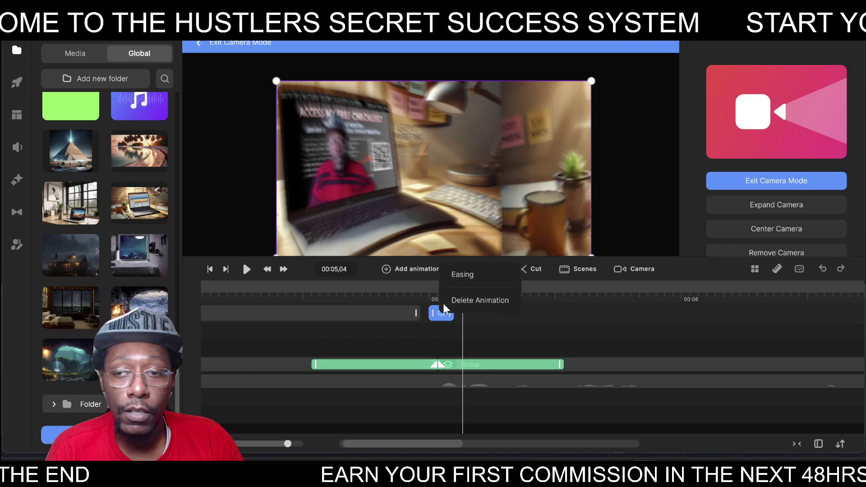
{"action": "left_click", "coordinate": [464, 277]}
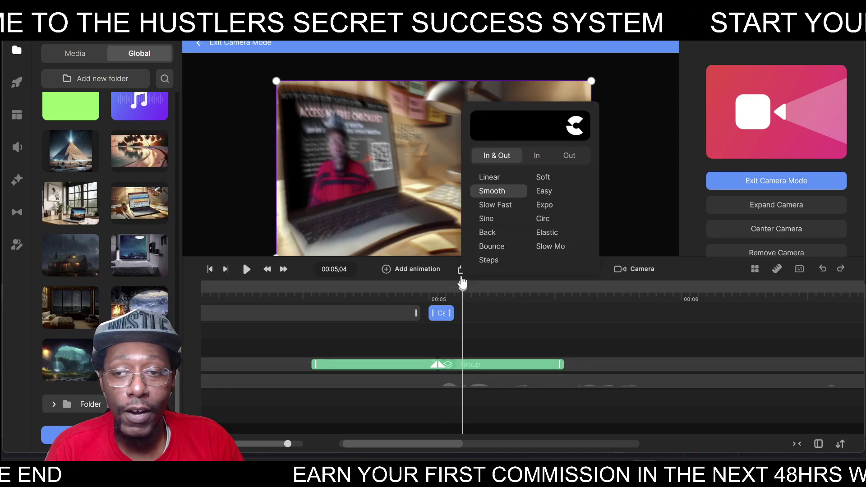
{"action": "left_click", "coordinate": [501, 179]}
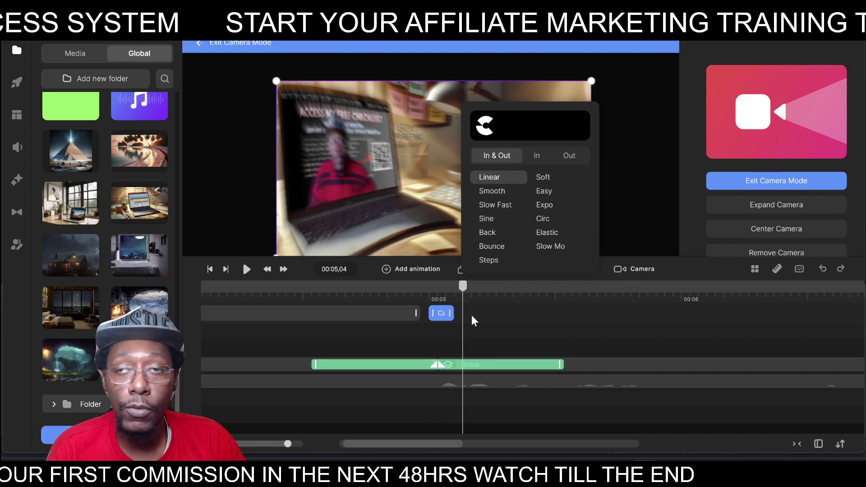
{"action": "left_click", "coordinate": [461, 295]}
{"action": "mouse_move", "coordinate": [460, 294]}
{"action": "left_mouse_down"}
{"action": "mouse_move", "coordinate": [429, 298]}
{"action": "mouse_move", "coordinate": [456, 296]}
{"action": "left_mouse_up"}
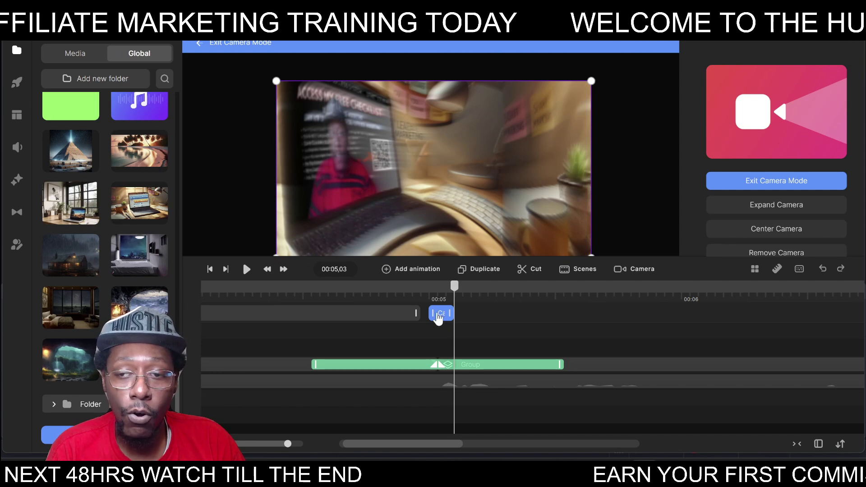
Step: Shift the camera clip slightly earlier to meet the Swing Left start, then review from 00:03,08
{"action": "left_click_drag", "start_coordinate": [439, 317], "coordinate": [433, 318]}
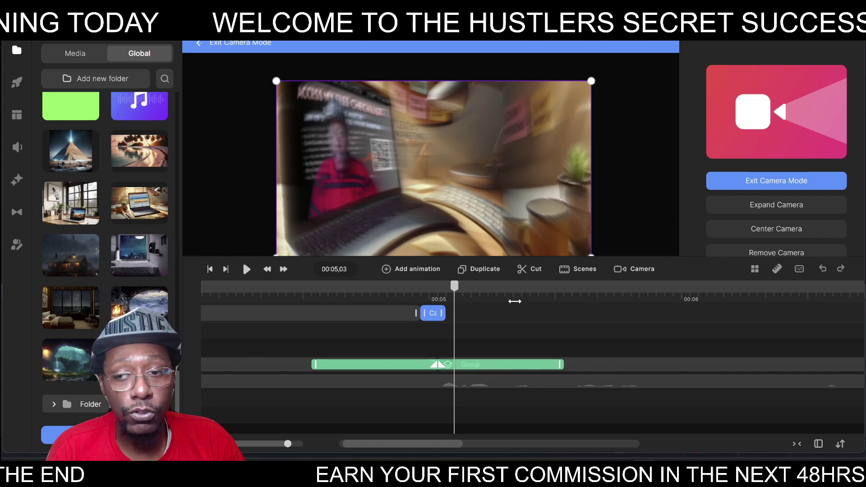
{"action": "scroll", "coordinate": [516, 301], "scroll_direction": "up", "scroll_amount": 3}
{"action": "scroll", "coordinate": [518, 300], "scroll_direction": "down", "scroll_amount": 8}
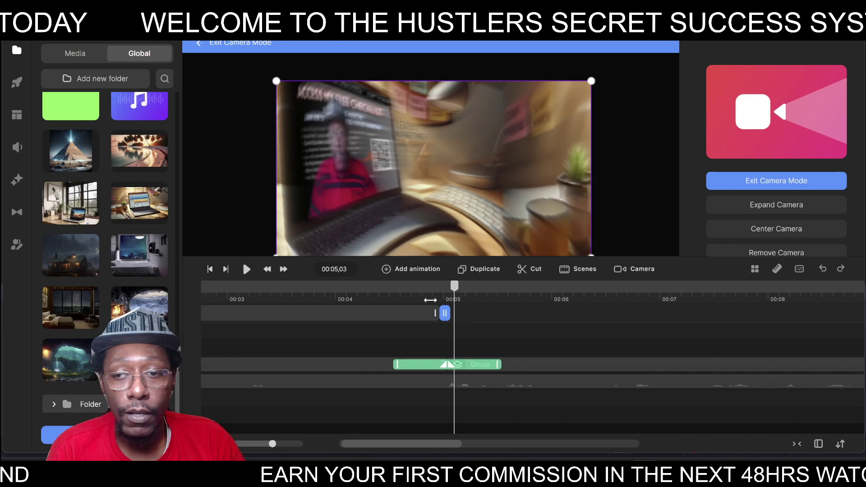
{"action": "scroll", "coordinate": [403, 301], "scroll_direction": "down", "scroll_amount": 2}
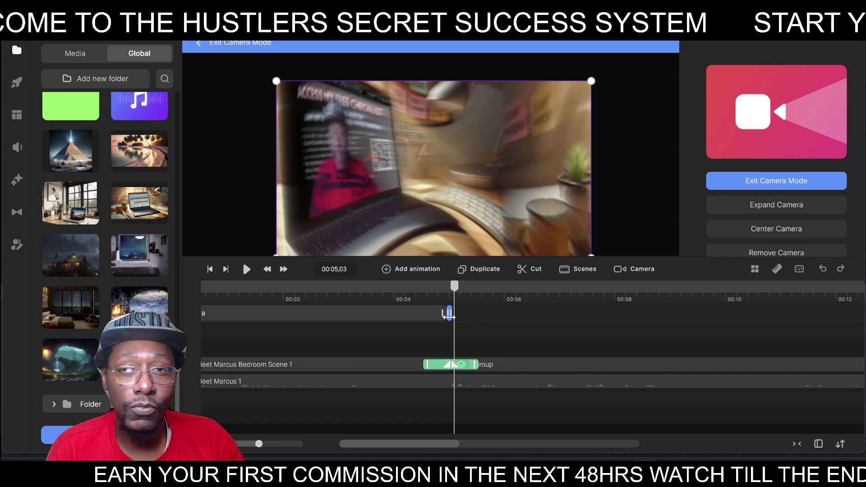
{"action": "left_click_drag", "start_coordinate": [456, 292], "coordinate": [356, 292]}
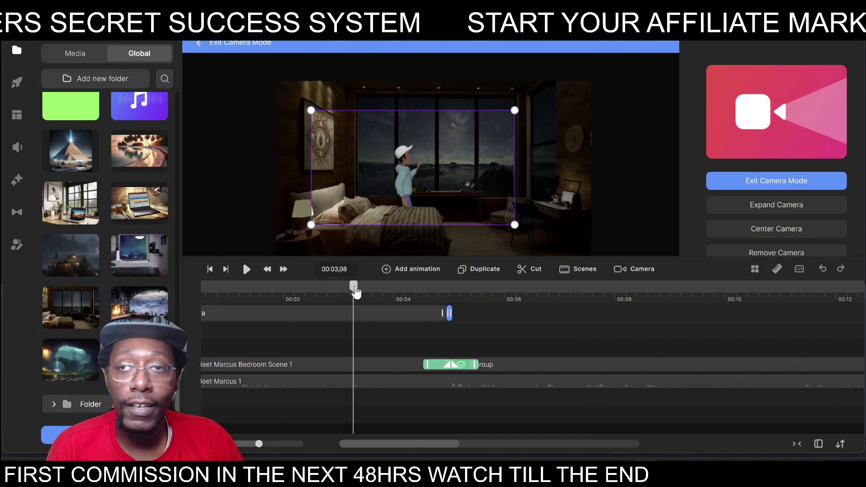
{"action": "left_click", "coordinate": [246, 269]}
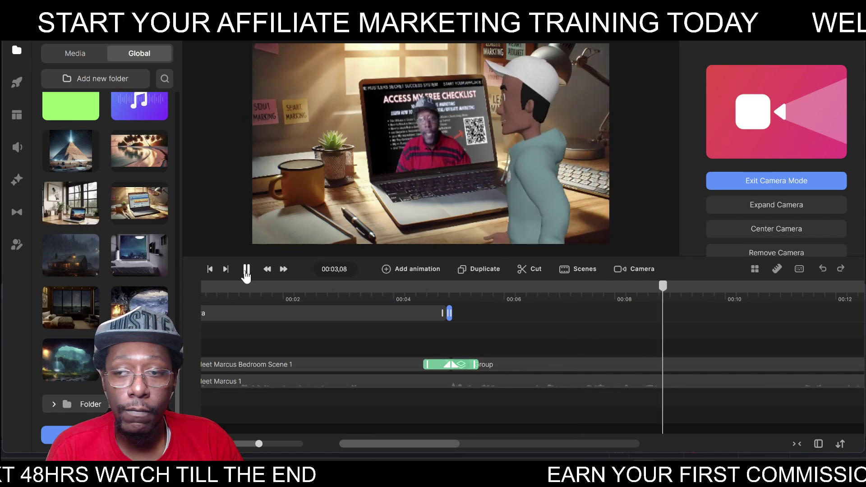
{"action": "left_click", "coordinate": [247, 271]}
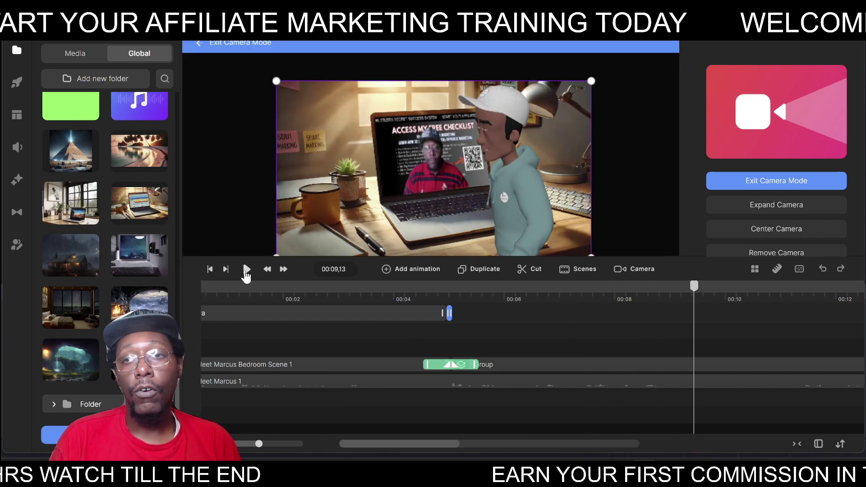